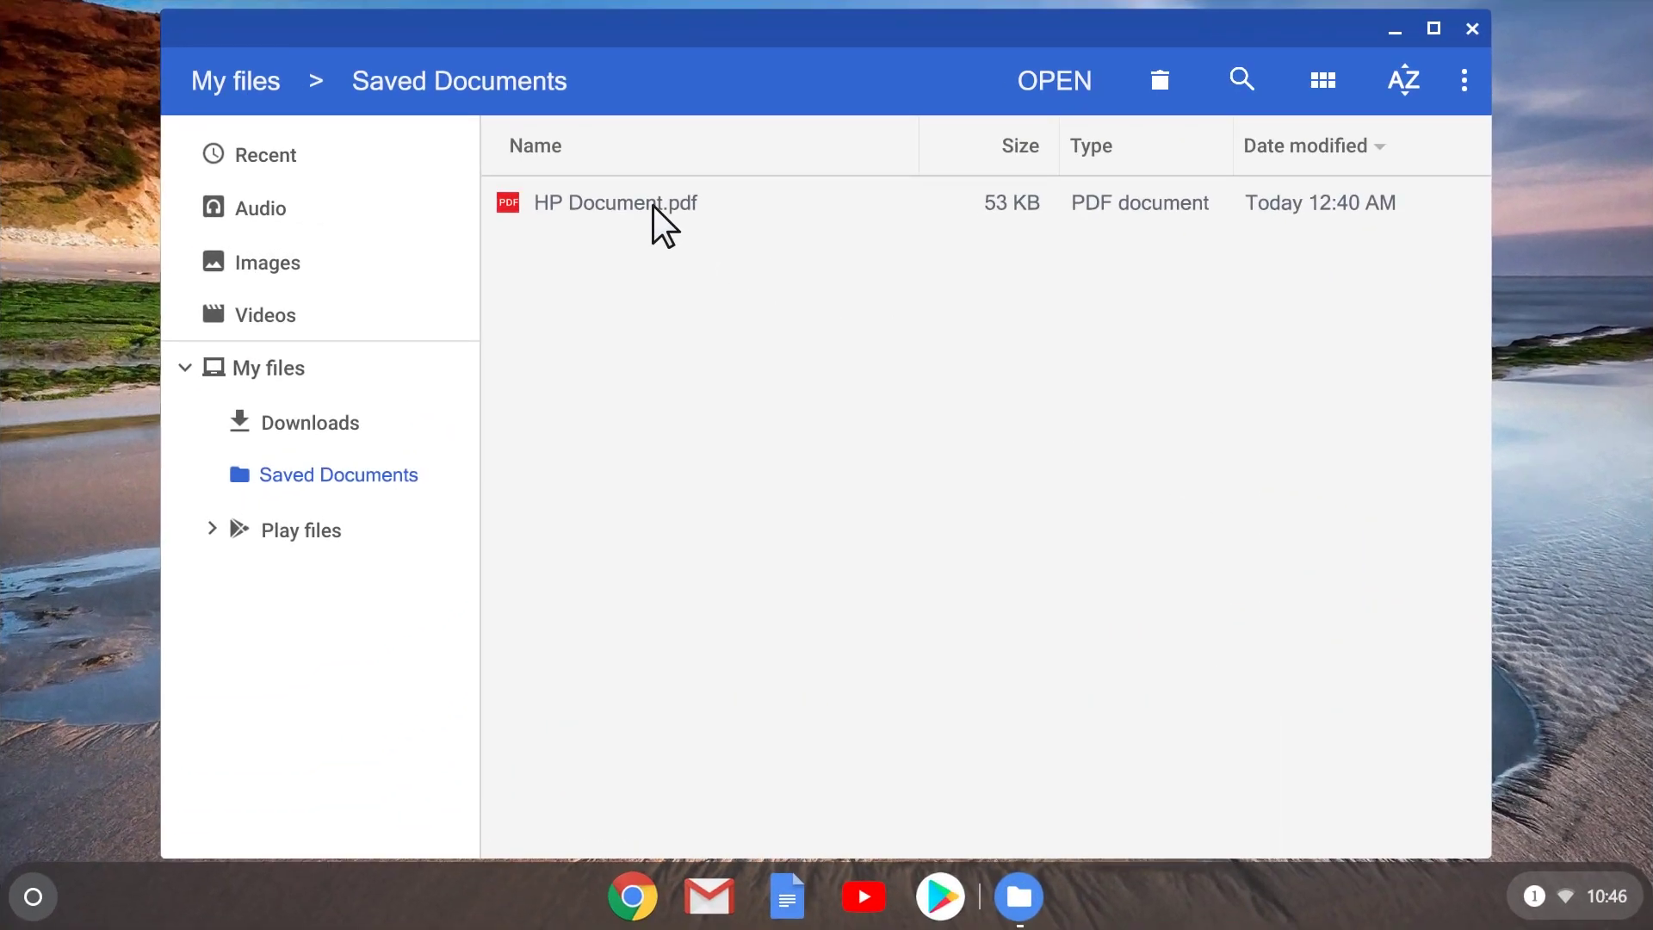
# Step: Open HP Document.pdf from the Saved Documents folder in the PDF viewer
pyautogui.doubleClick(653, 205)
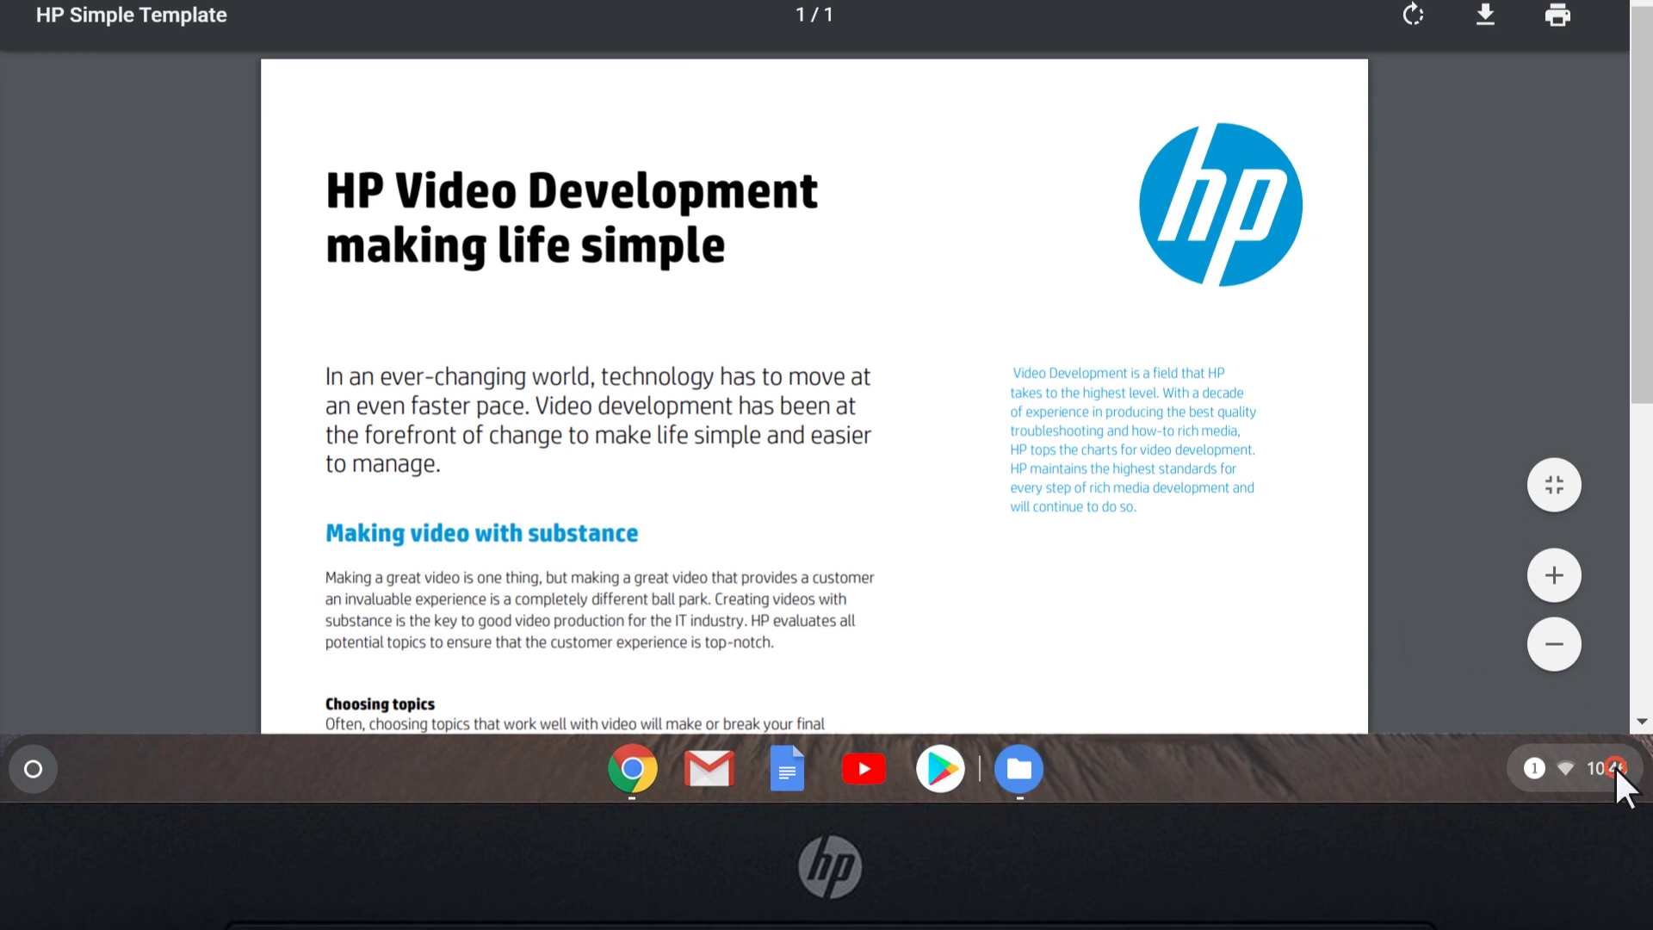
# Step: Connect to the DIRECT-26-HP OfficeJet 4650 series Wi-Fi Direct network from quick settings
pyautogui.click(1614, 766)
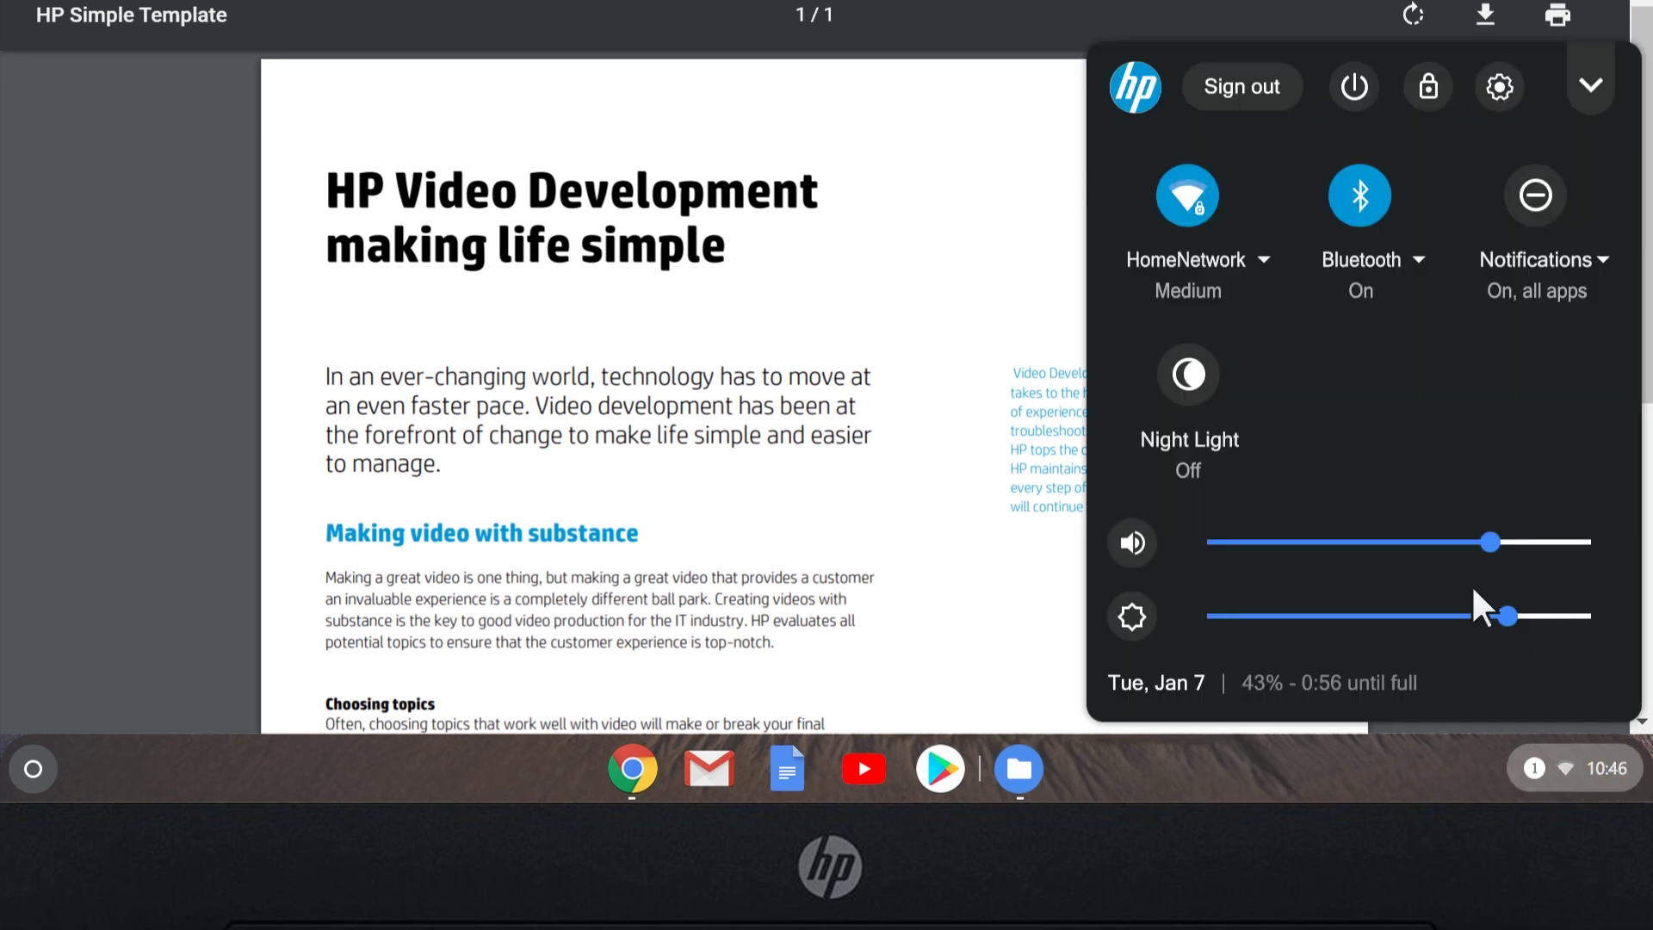
pyautogui.click(1213, 257)
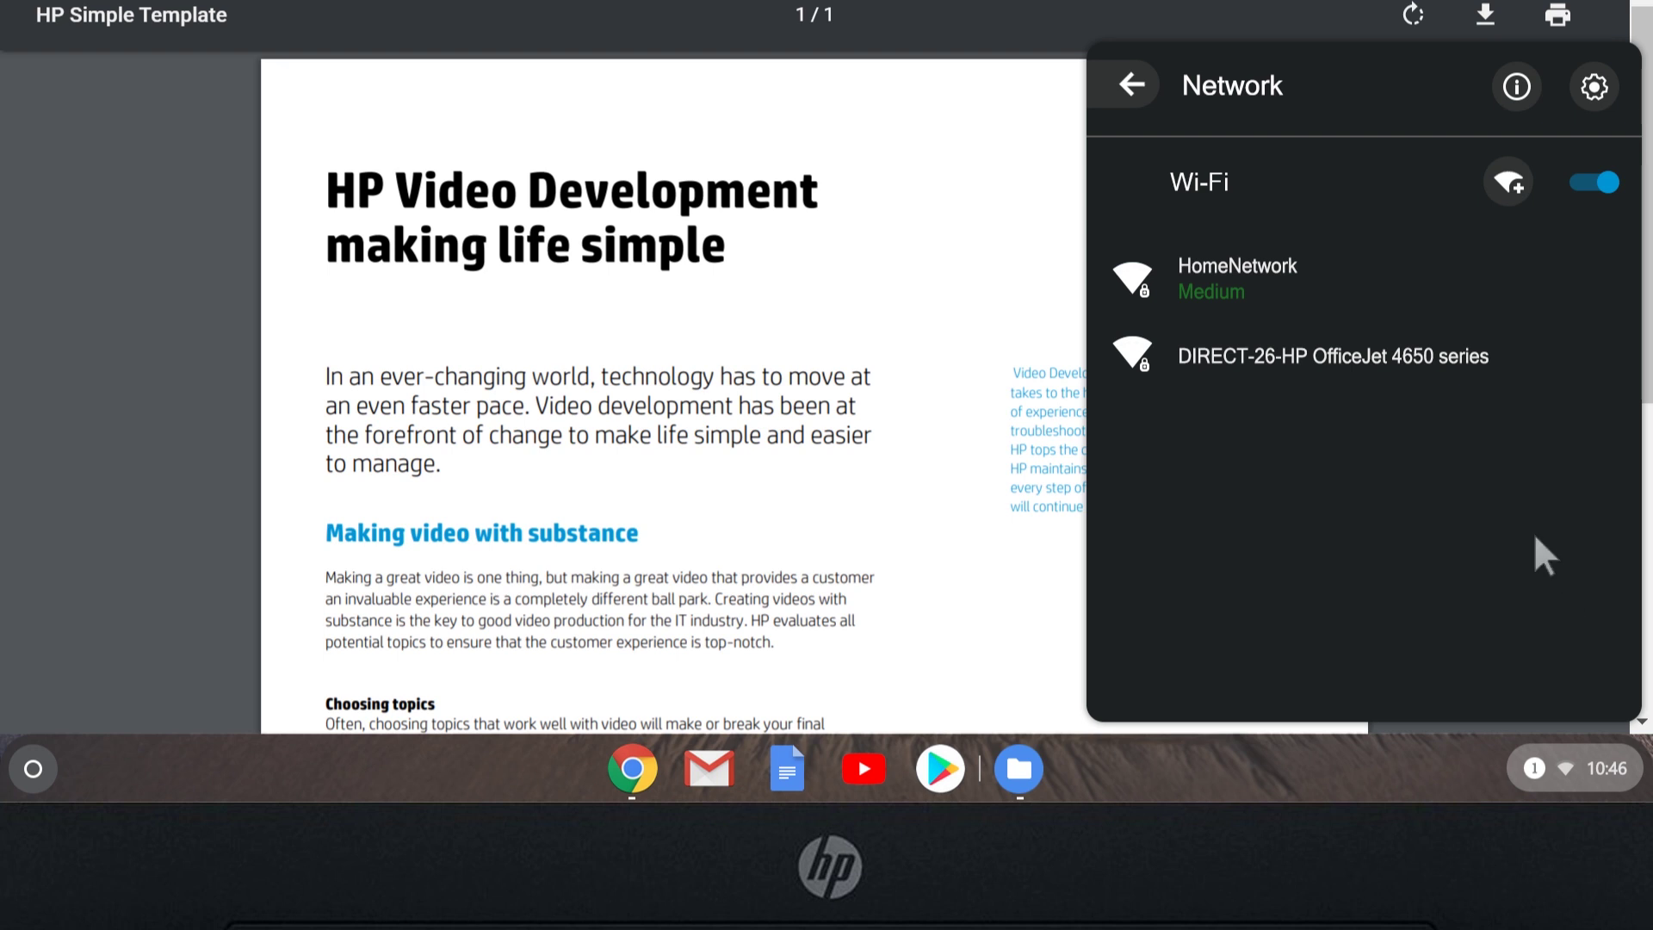
pyautogui.click(1419, 355)
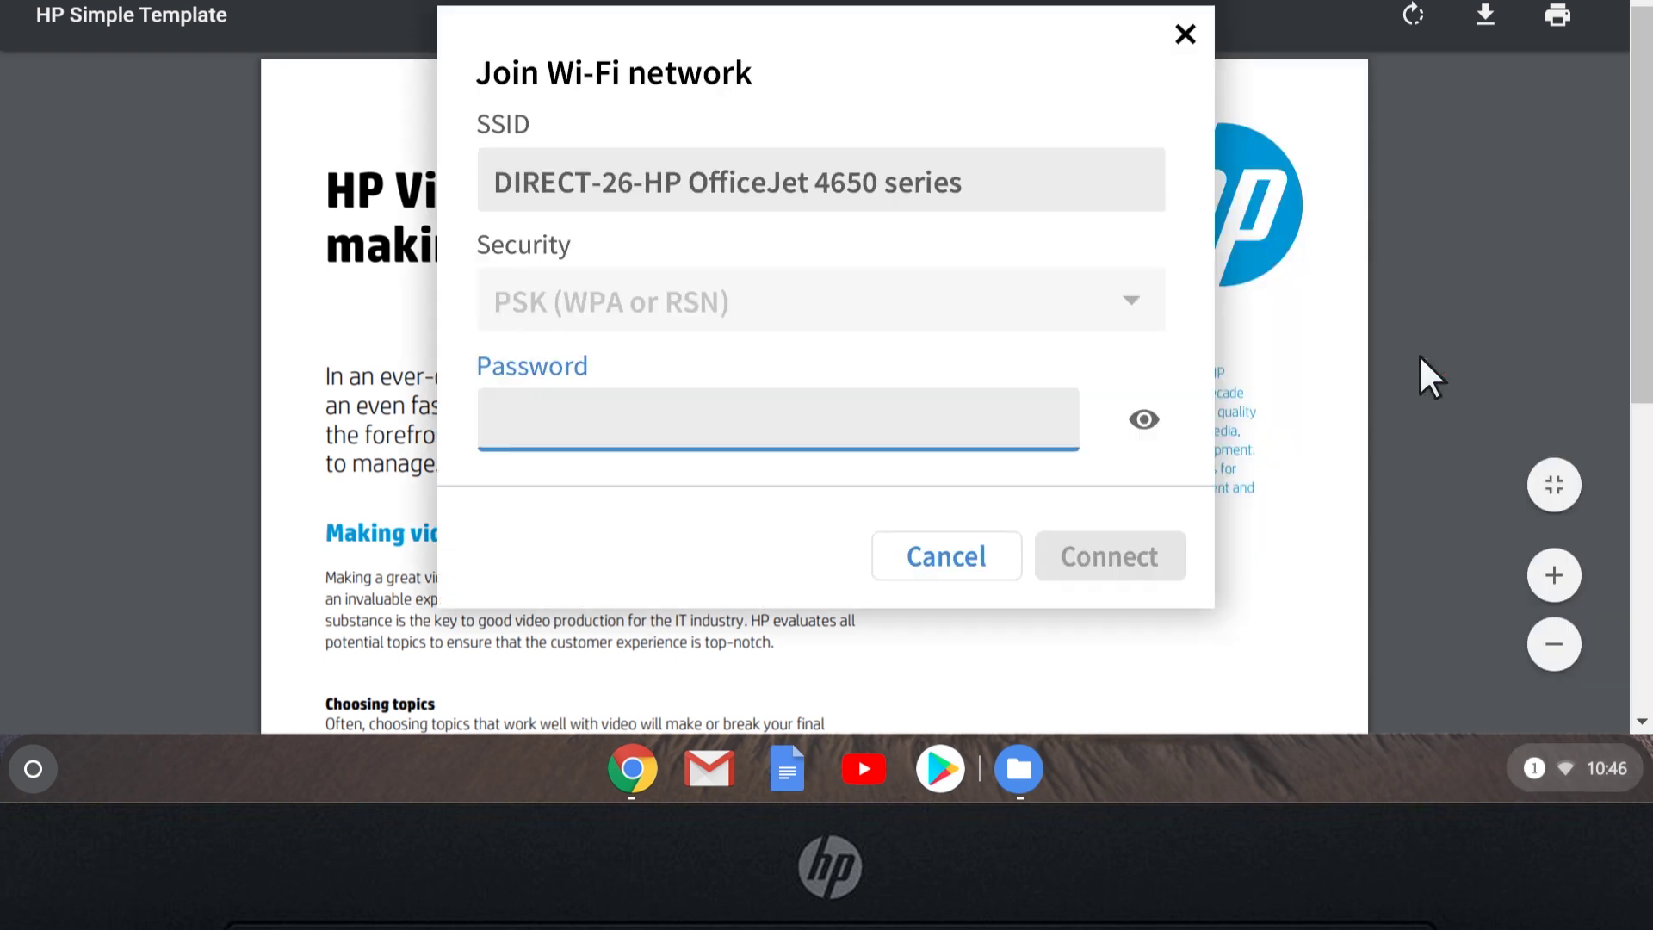
pyautogui.write('••••••••')
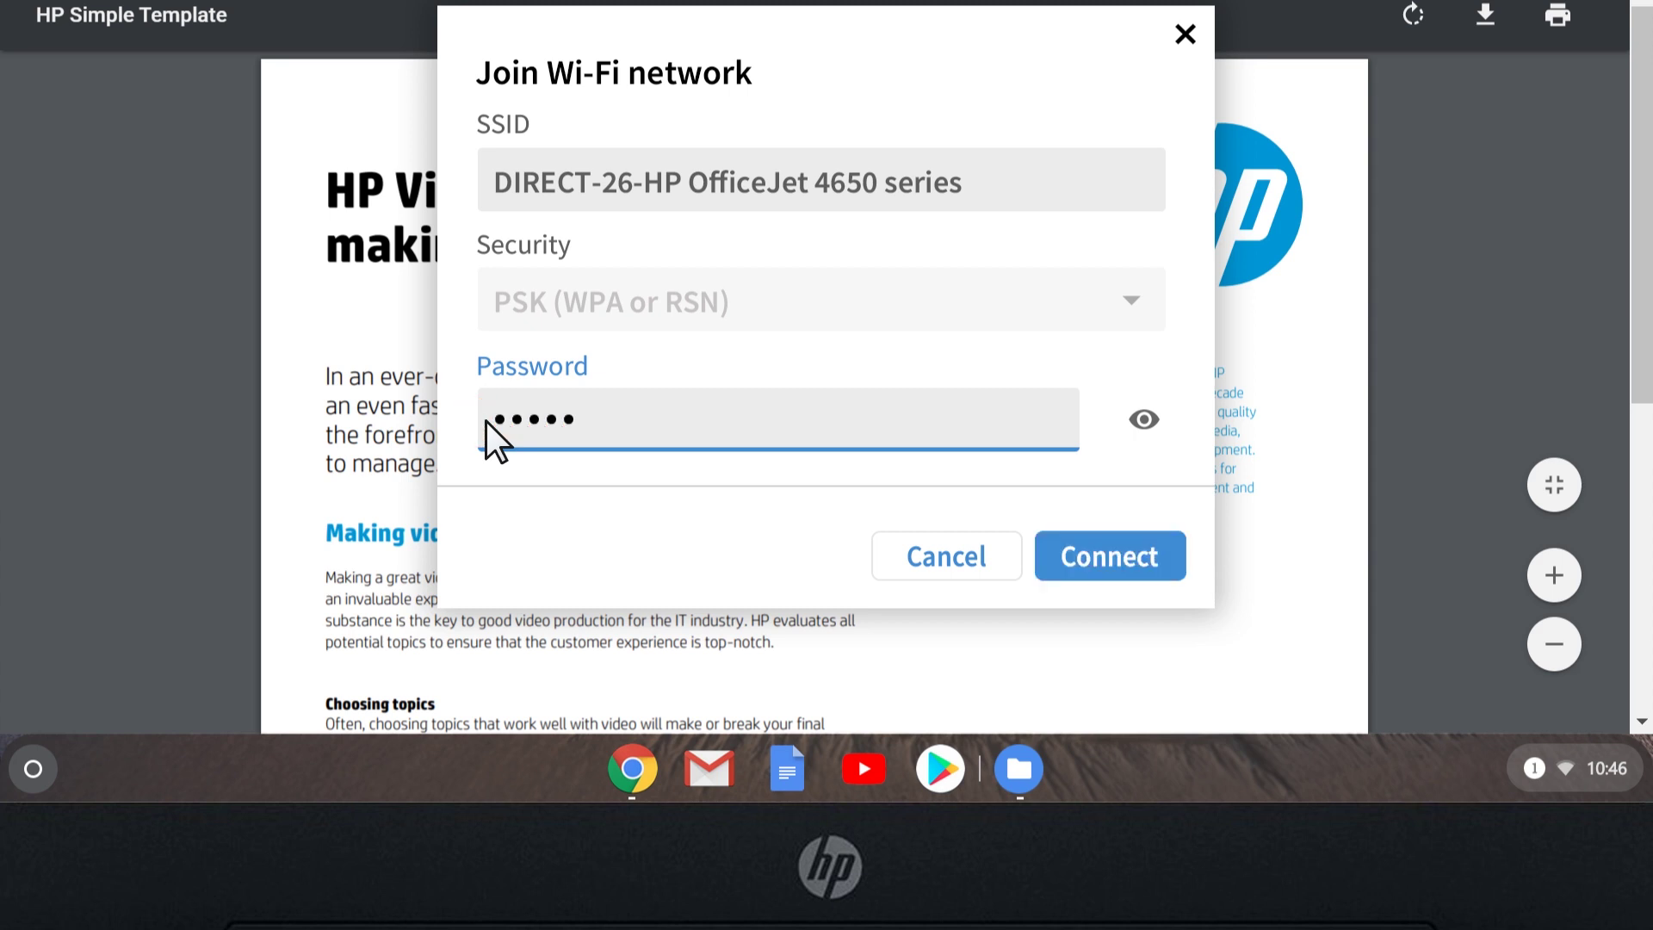
pyautogui.click(1133, 559)
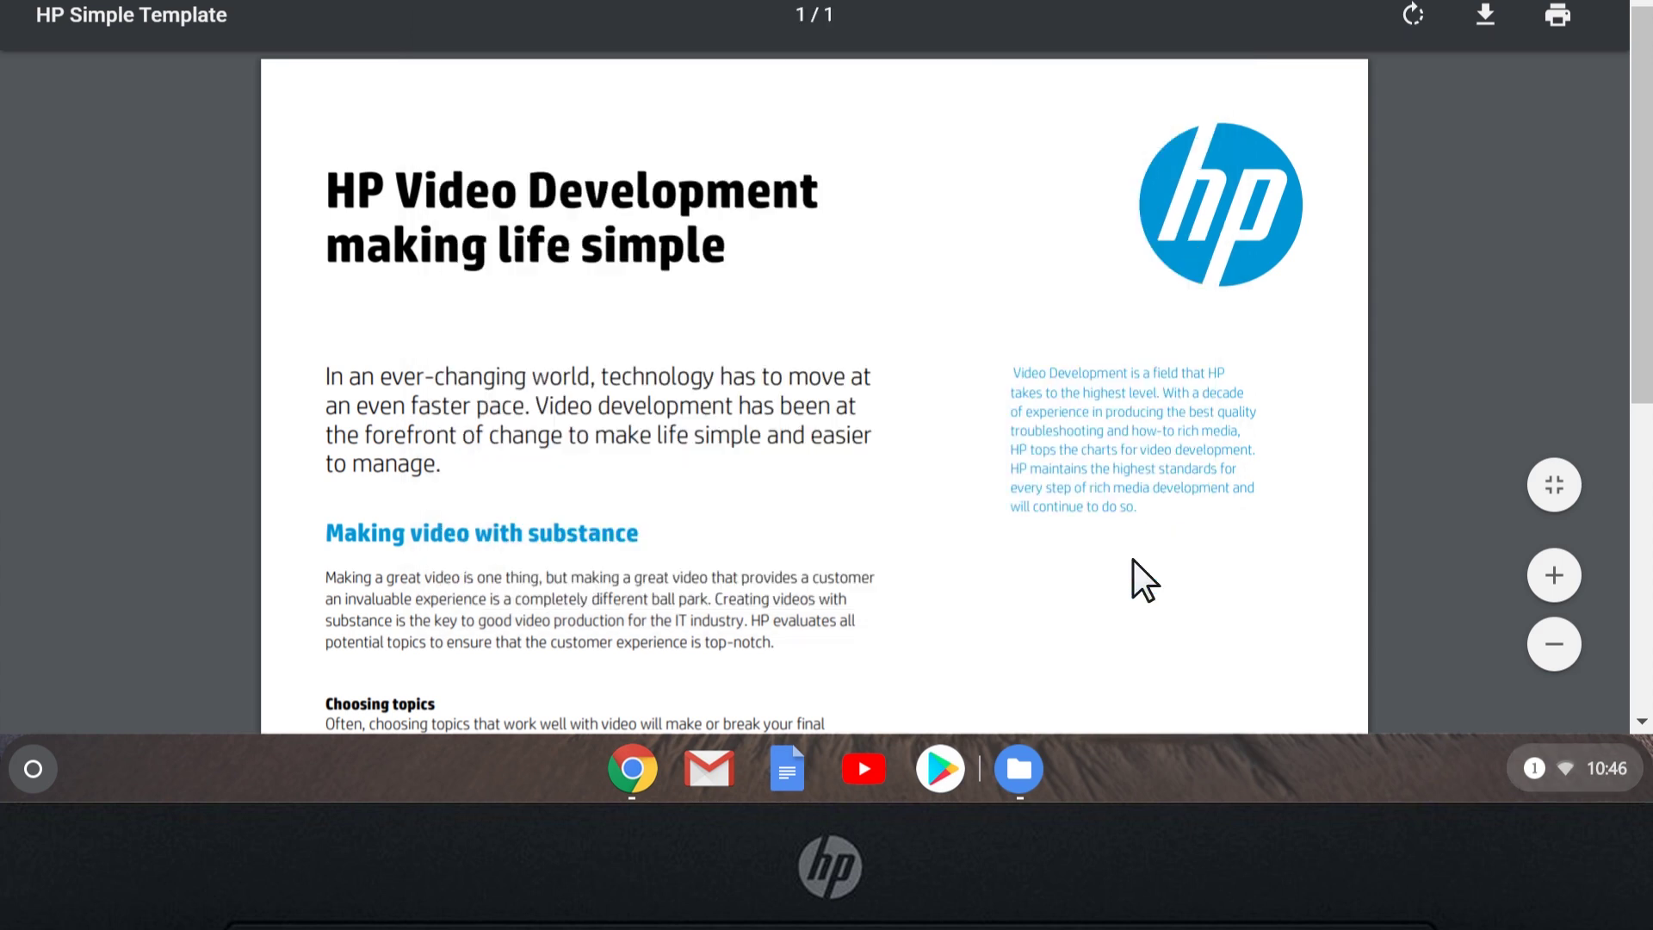
# Step: Reach the Printers management page under Advanced > Printing in Chrome OS Settings
pyautogui.click(1614, 766)
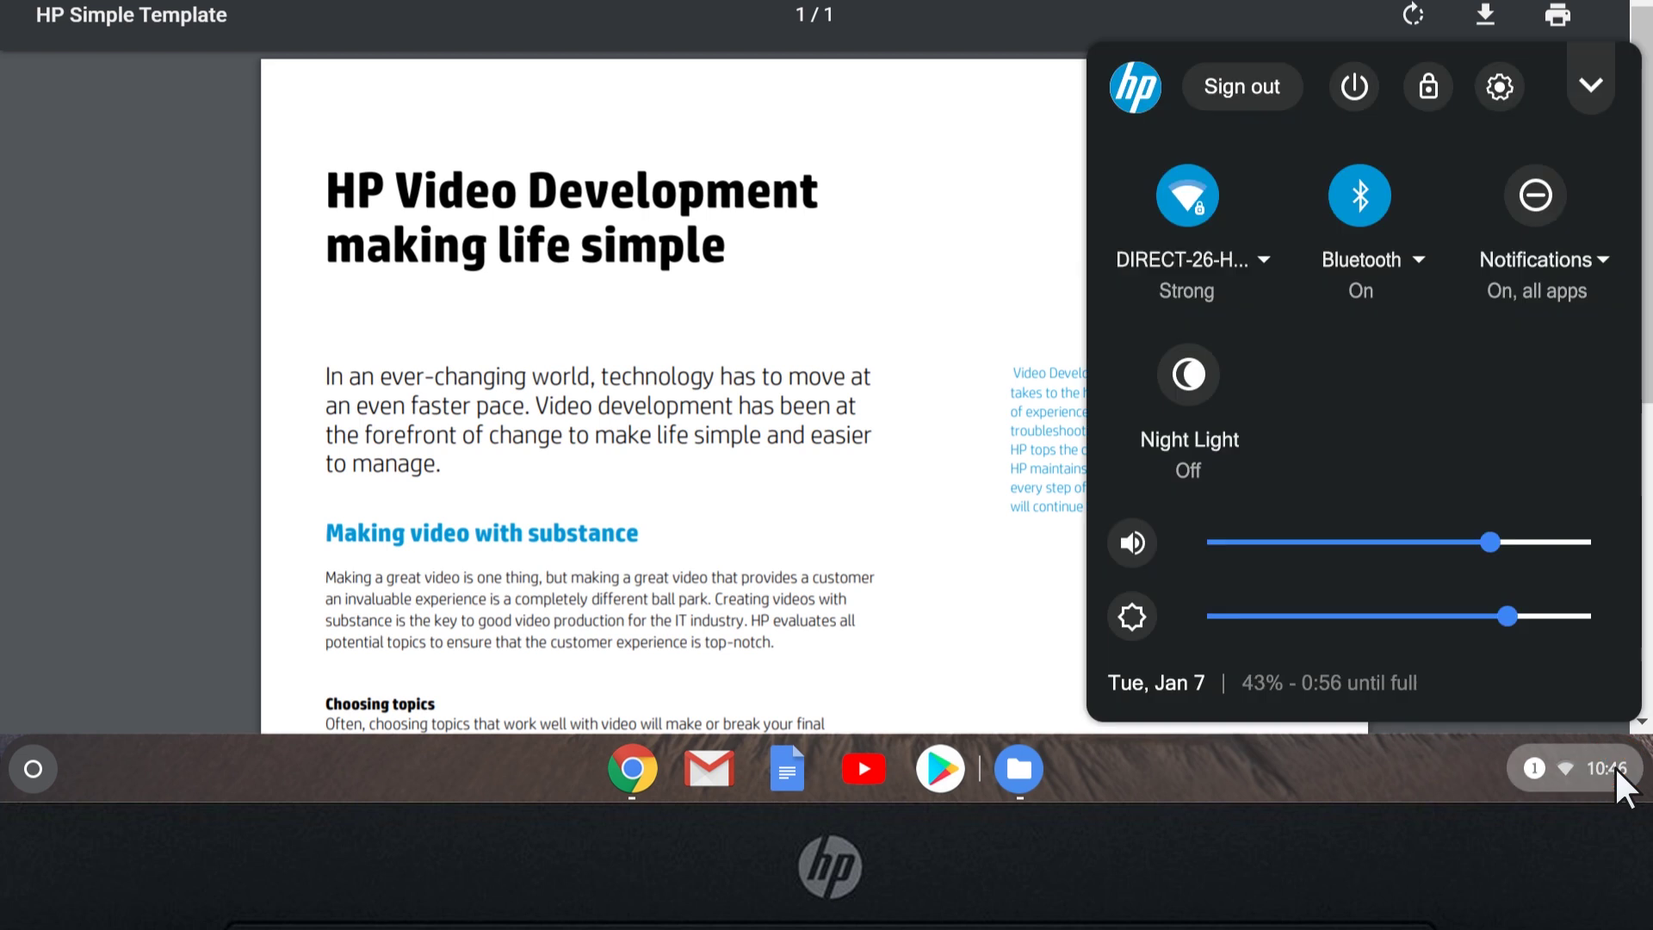
pyautogui.click(1499, 85)
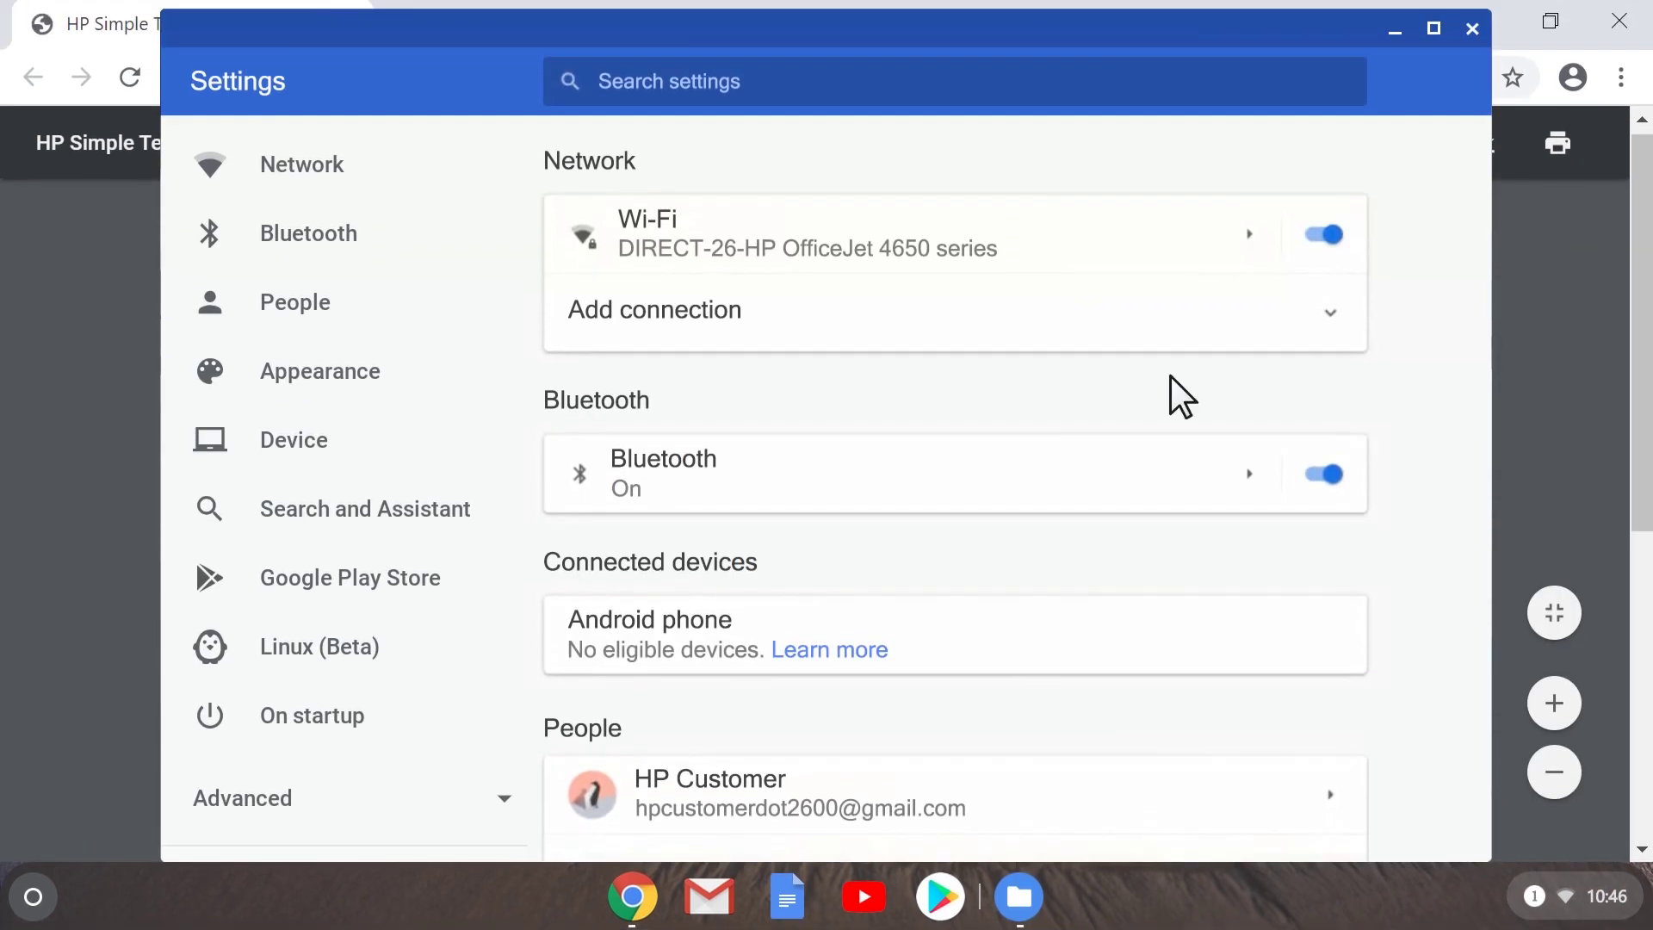
pyautogui.click(288, 802)
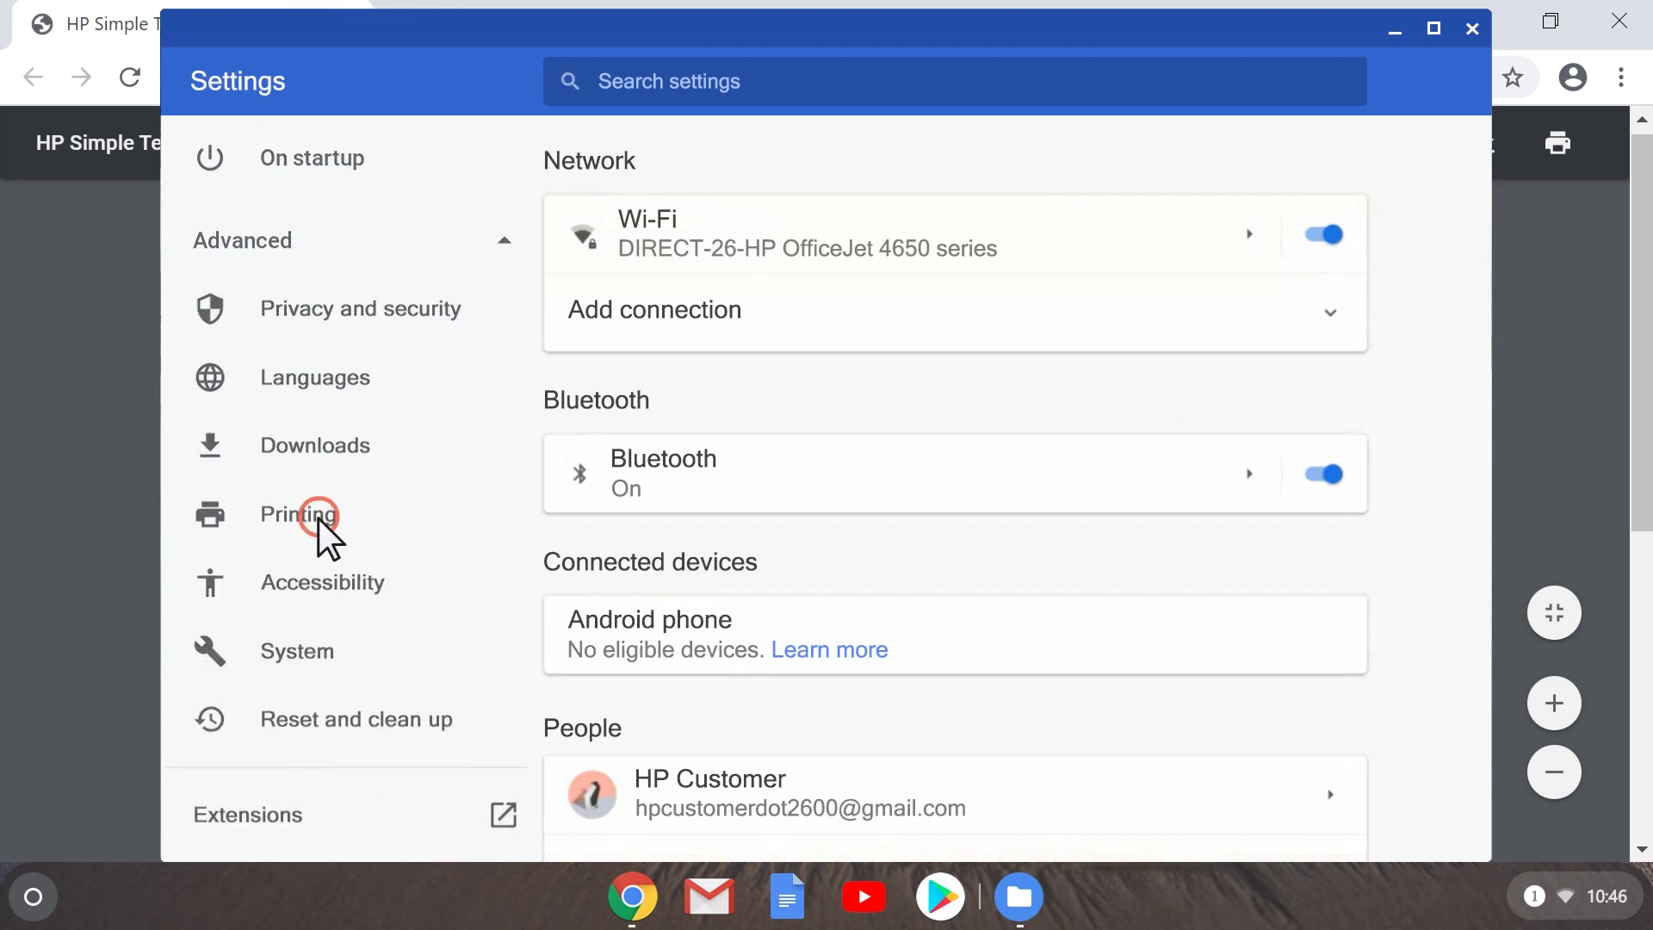
pyautogui.click(320, 519)
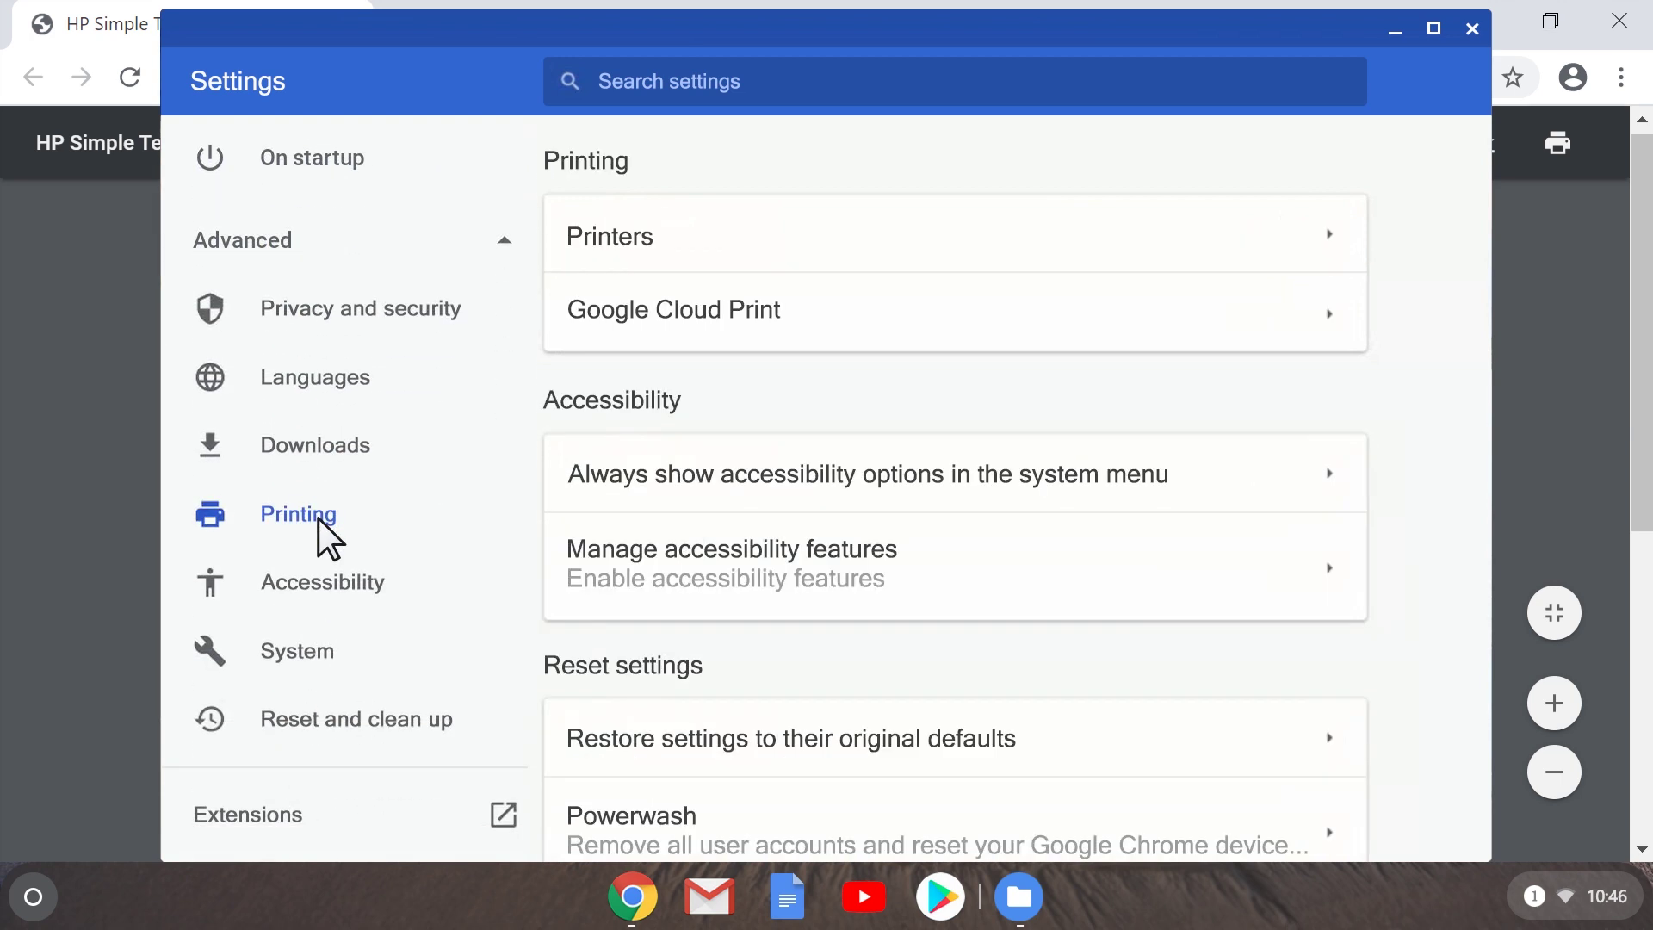
pyautogui.click(637, 239)
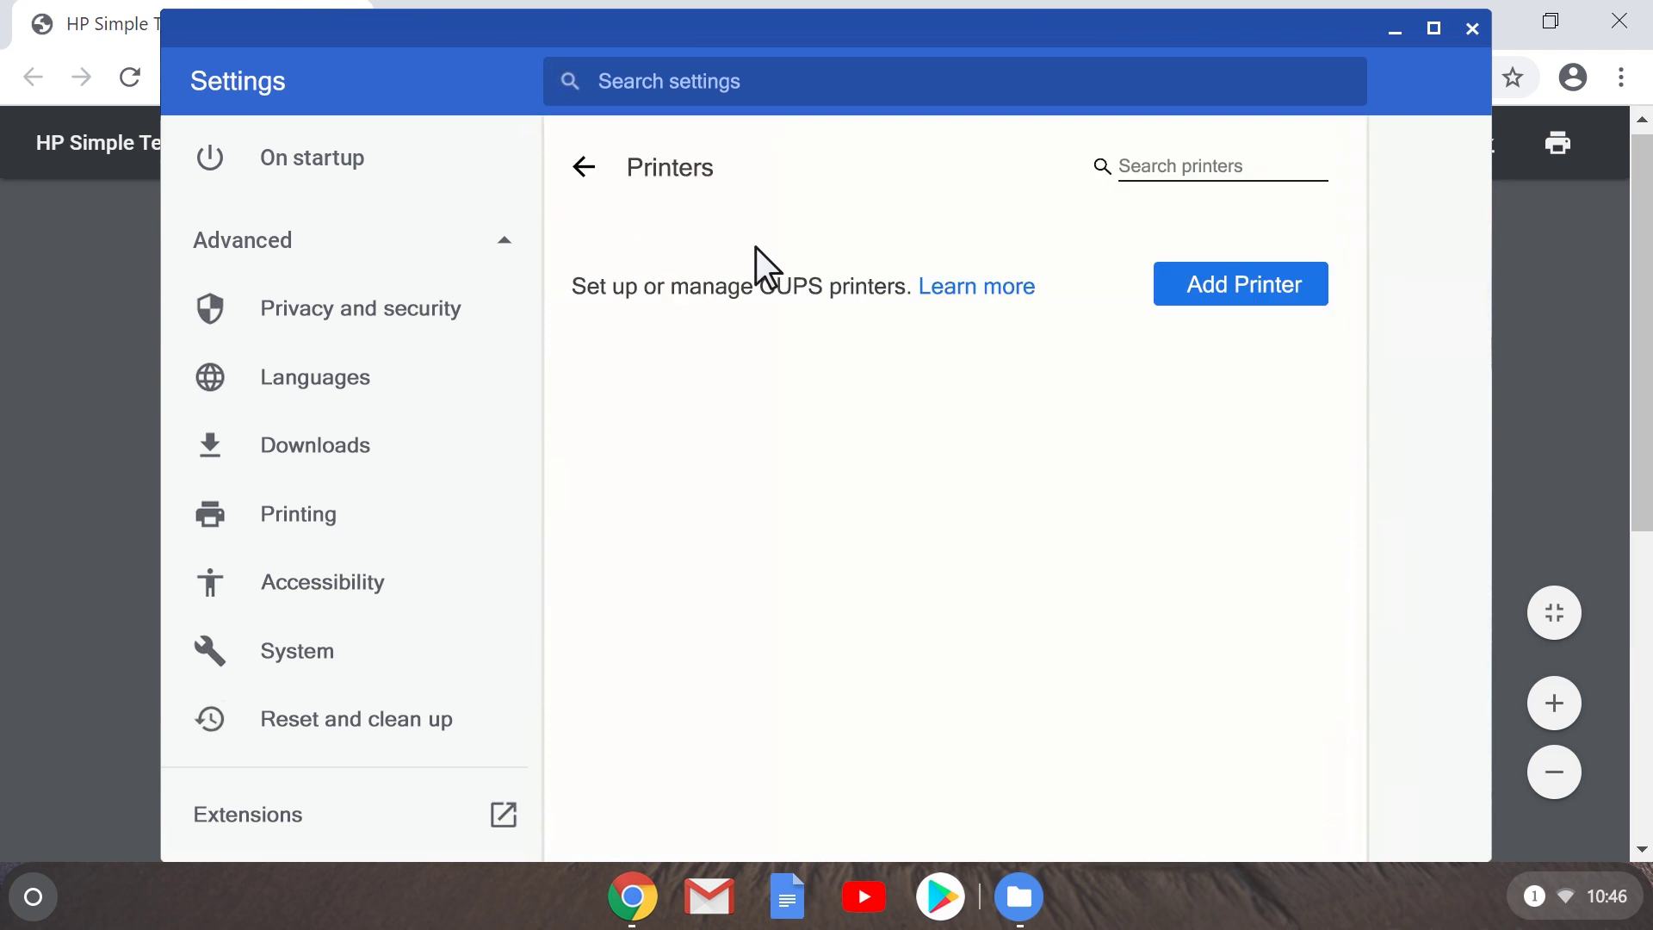
# Step: Add the nearby HP OfficeJet 4650 series as a printer
pyautogui.click(1290, 287)
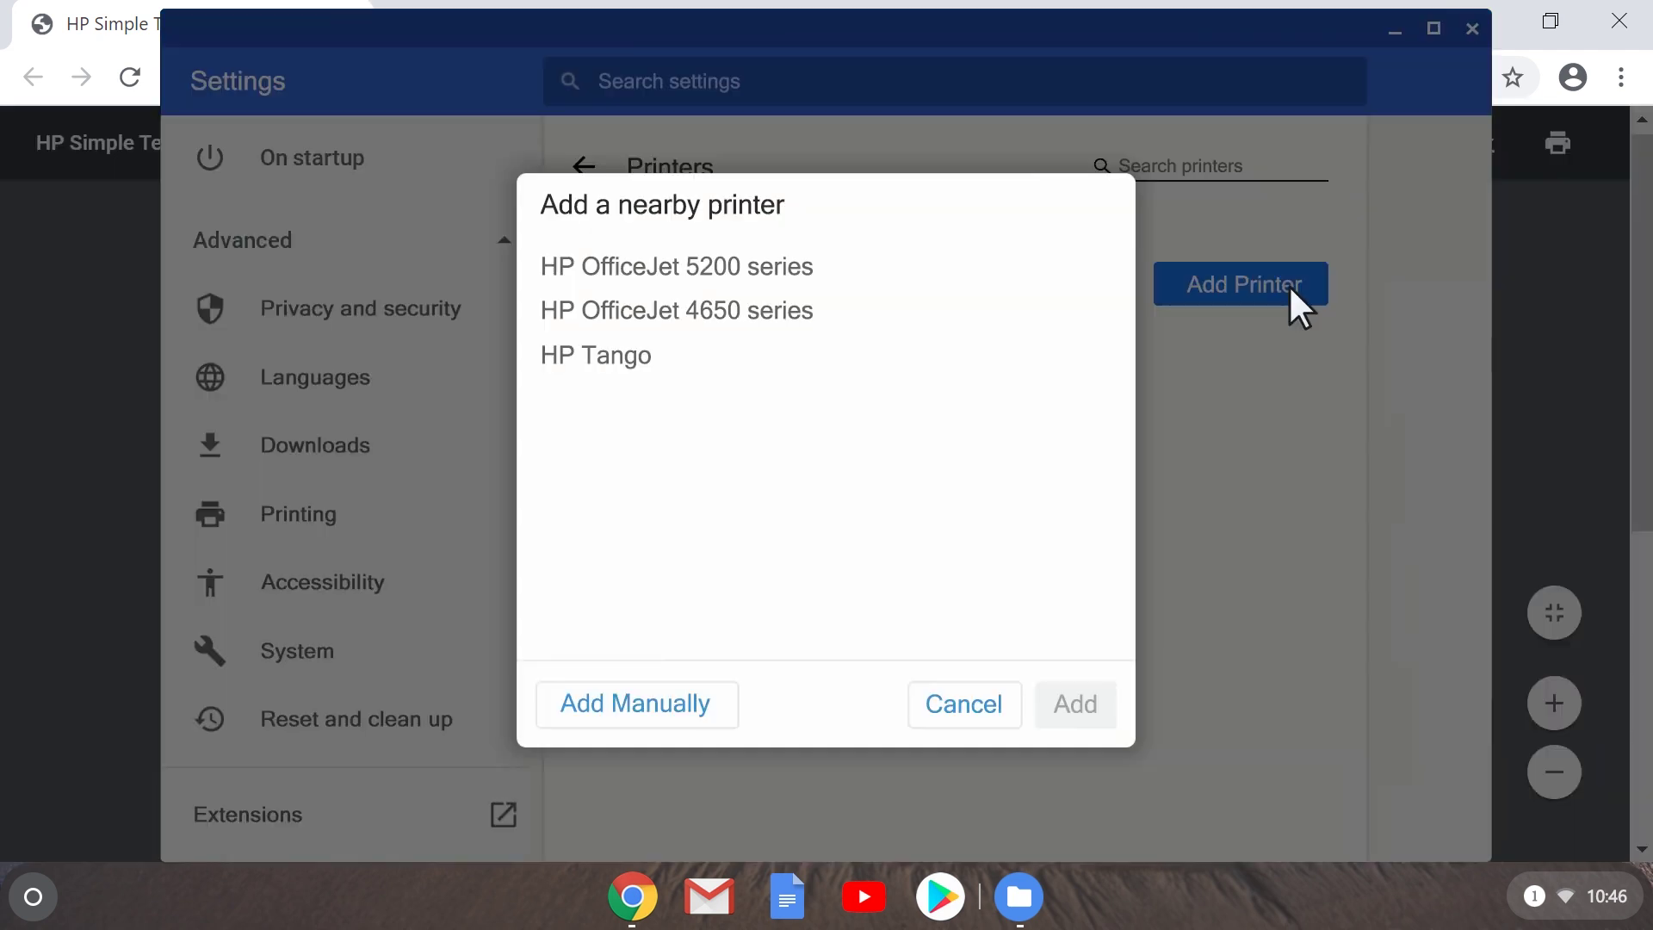
pyautogui.click(734, 312)
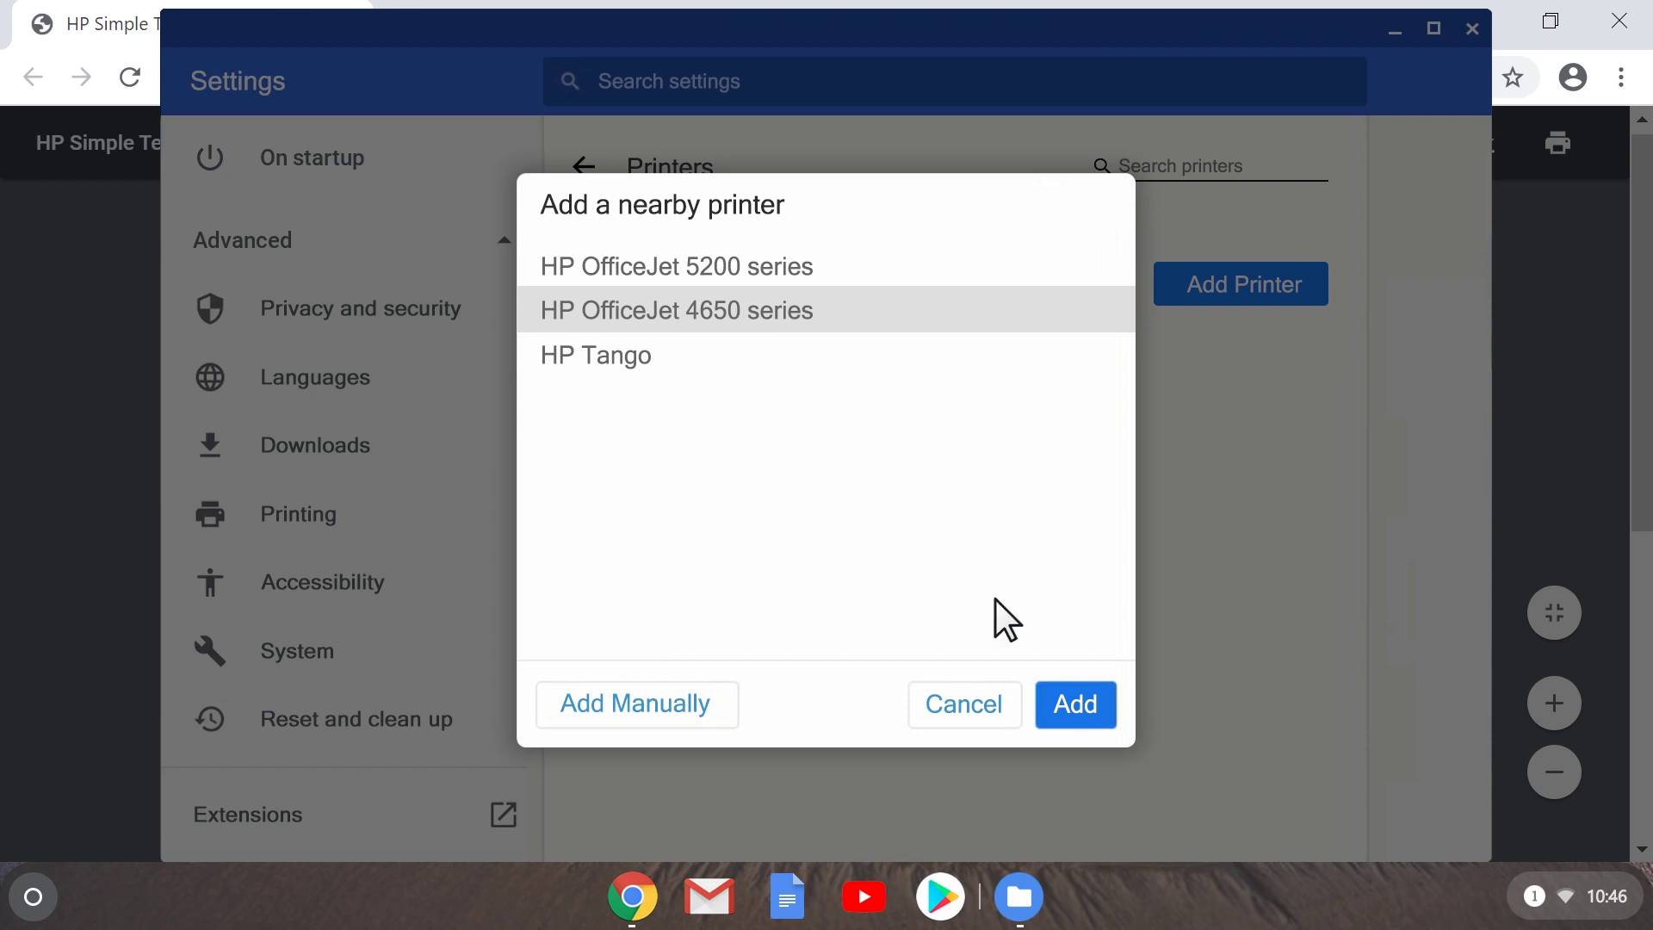
pyautogui.click(1075, 703)
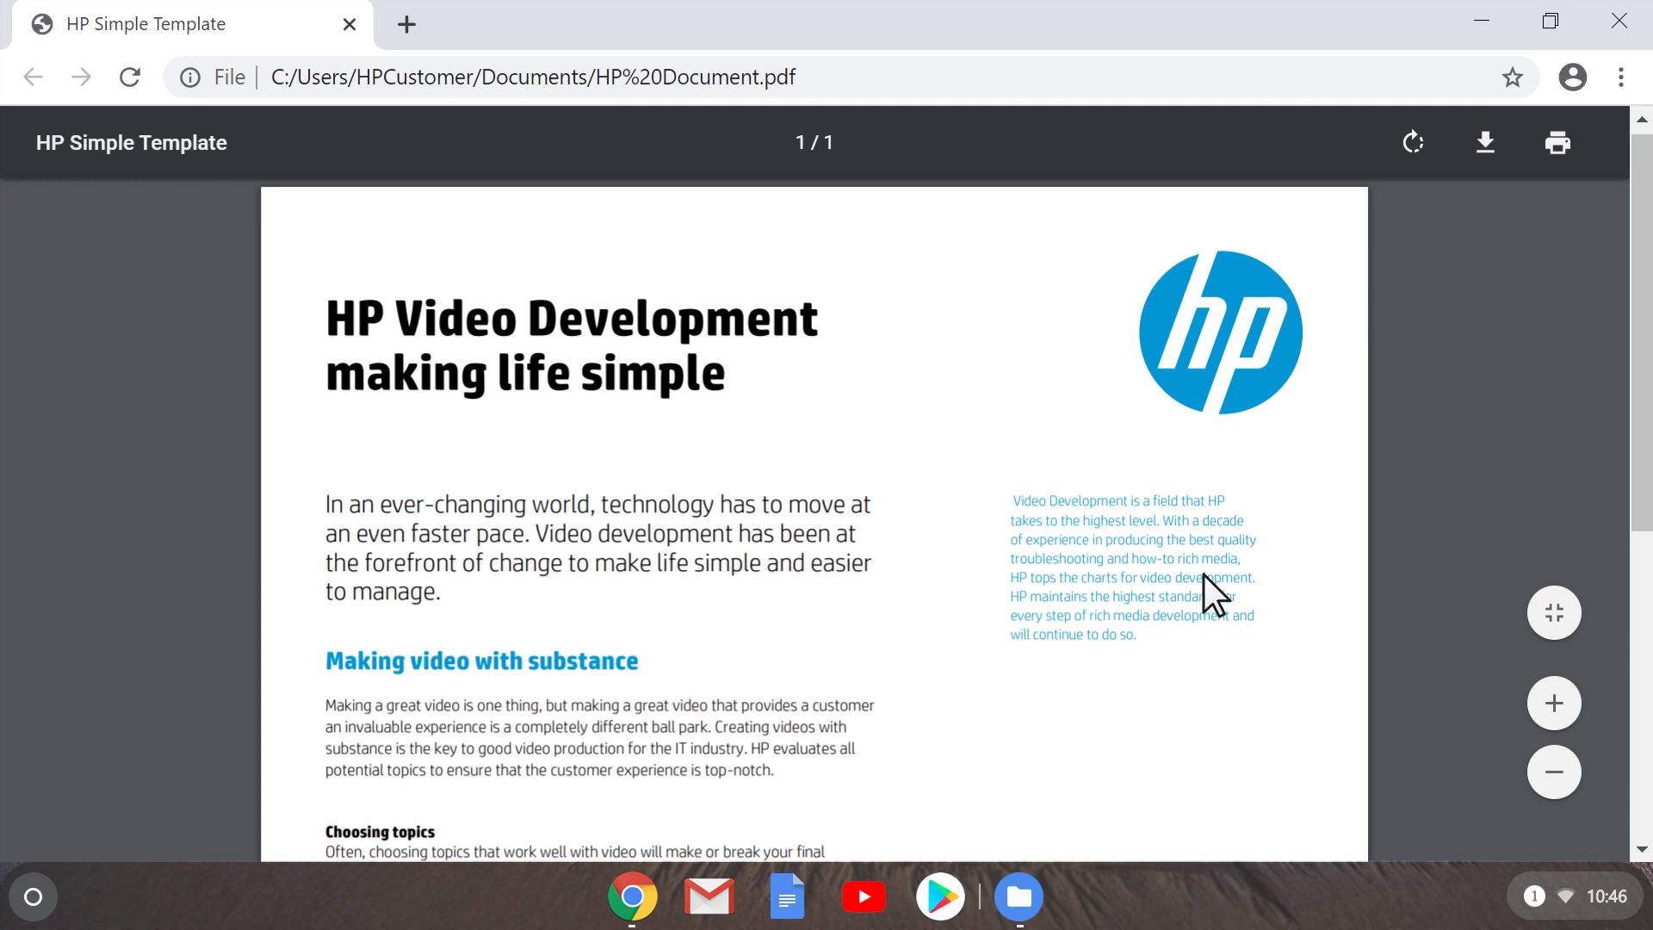
# Step: Choose HP OfficeJet 4650 series from See more... as the print destination for the PDF
pyautogui.click(1564, 141)
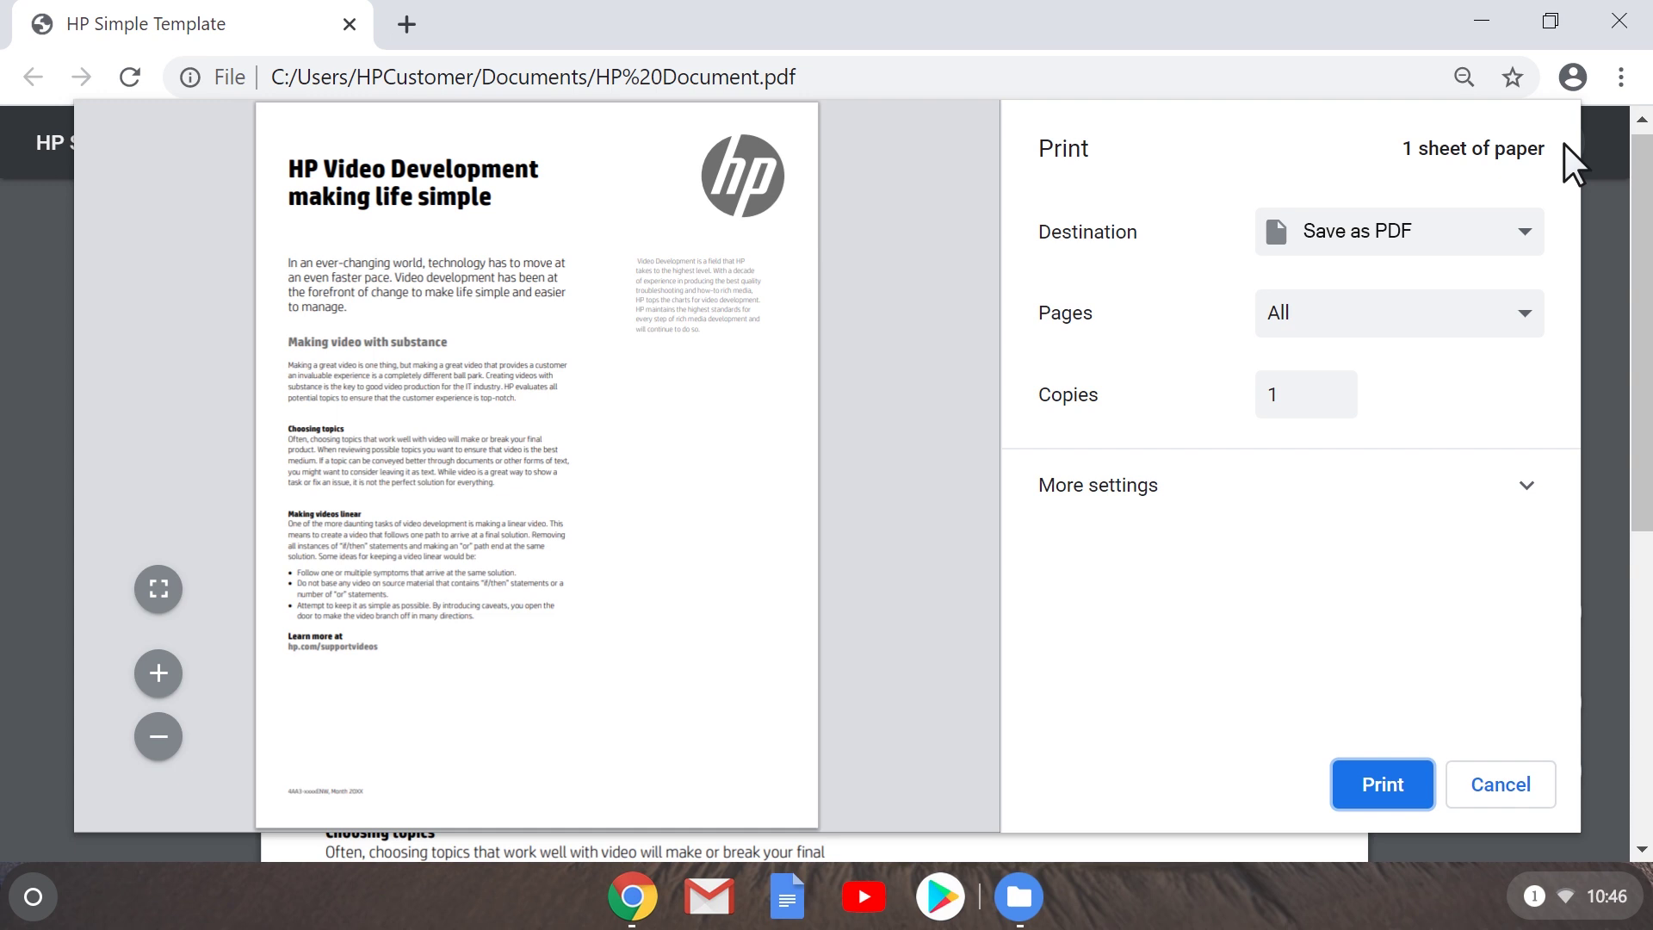
pyautogui.click(1525, 234)
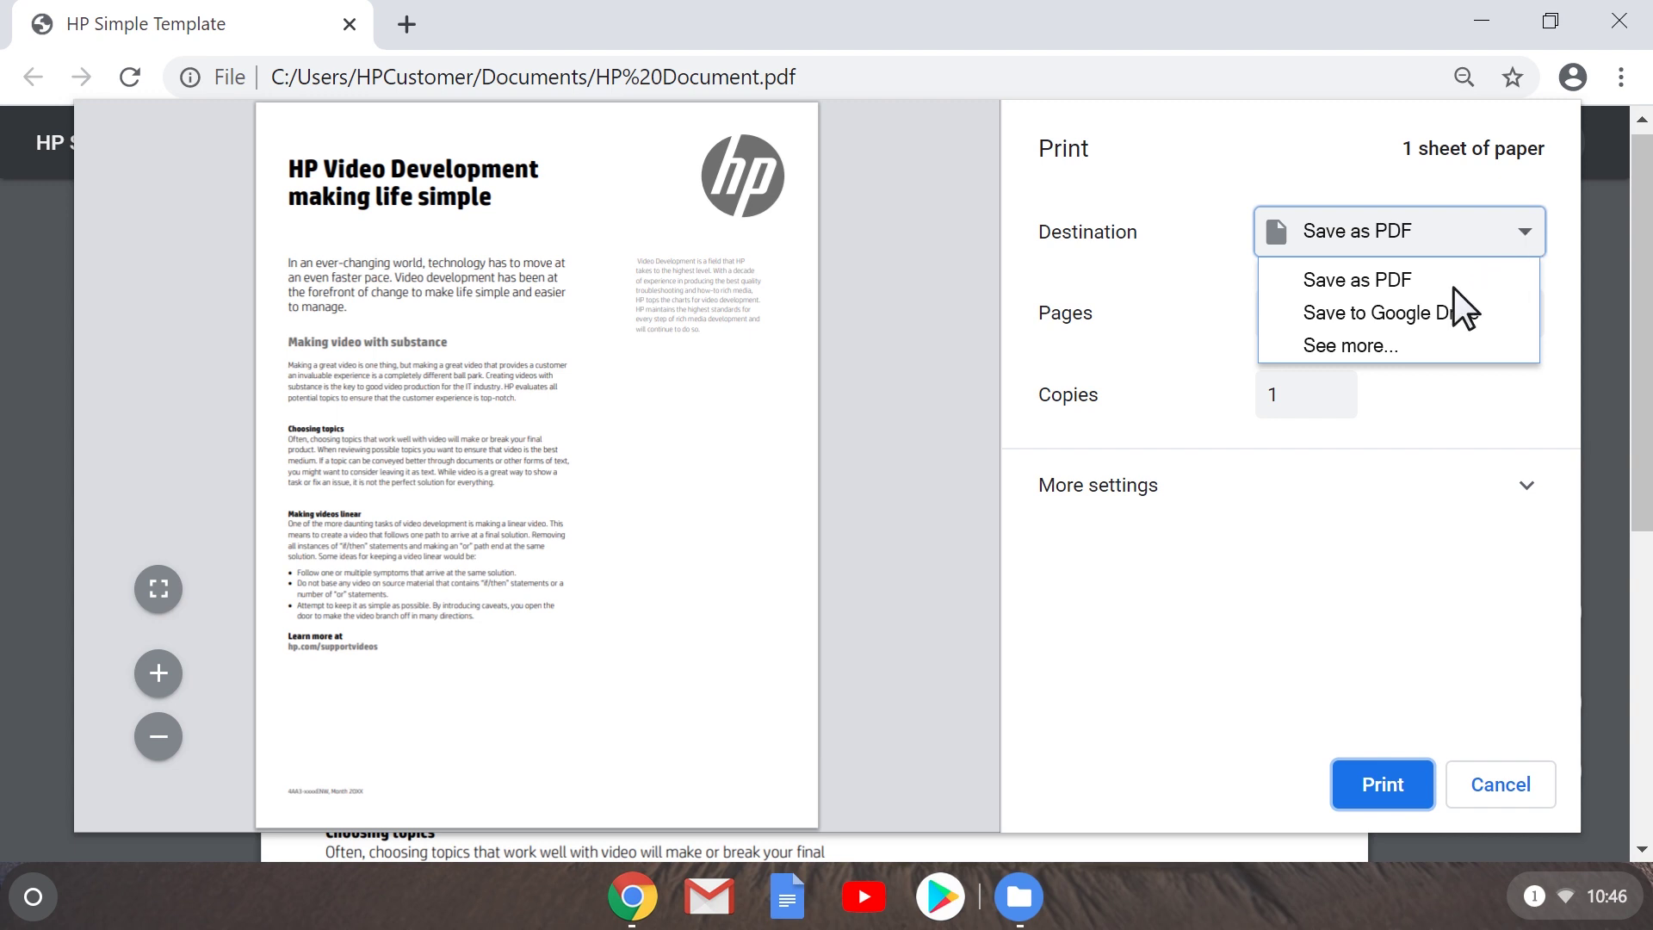
pyautogui.click(1373, 348)
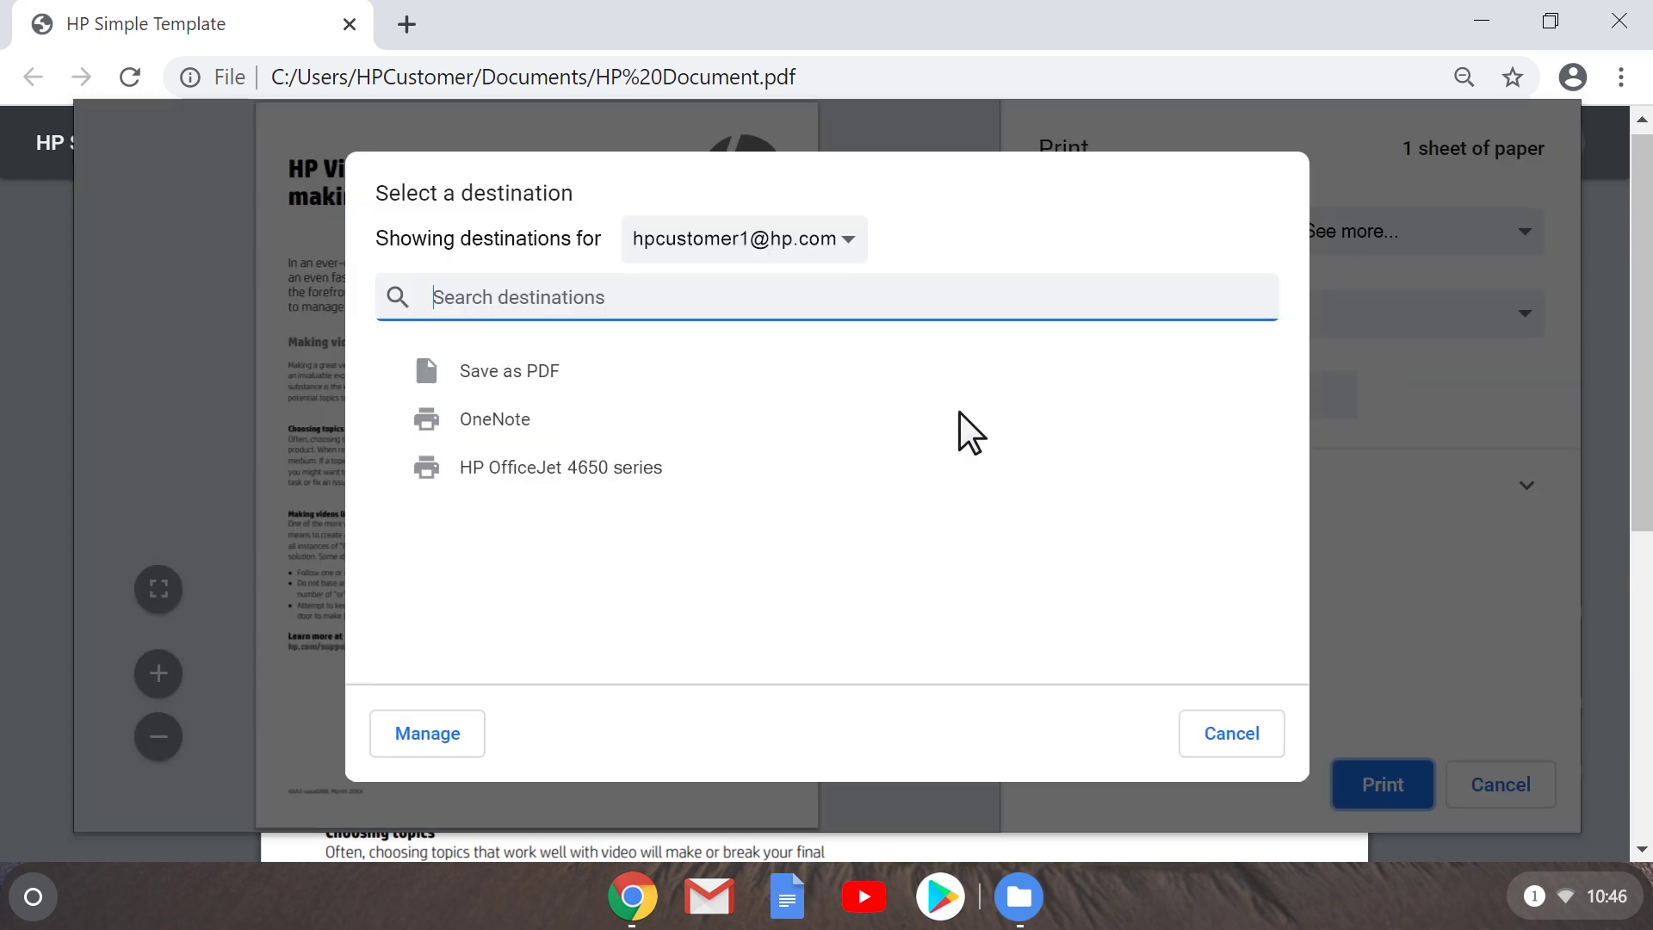
pyautogui.click(606, 466)
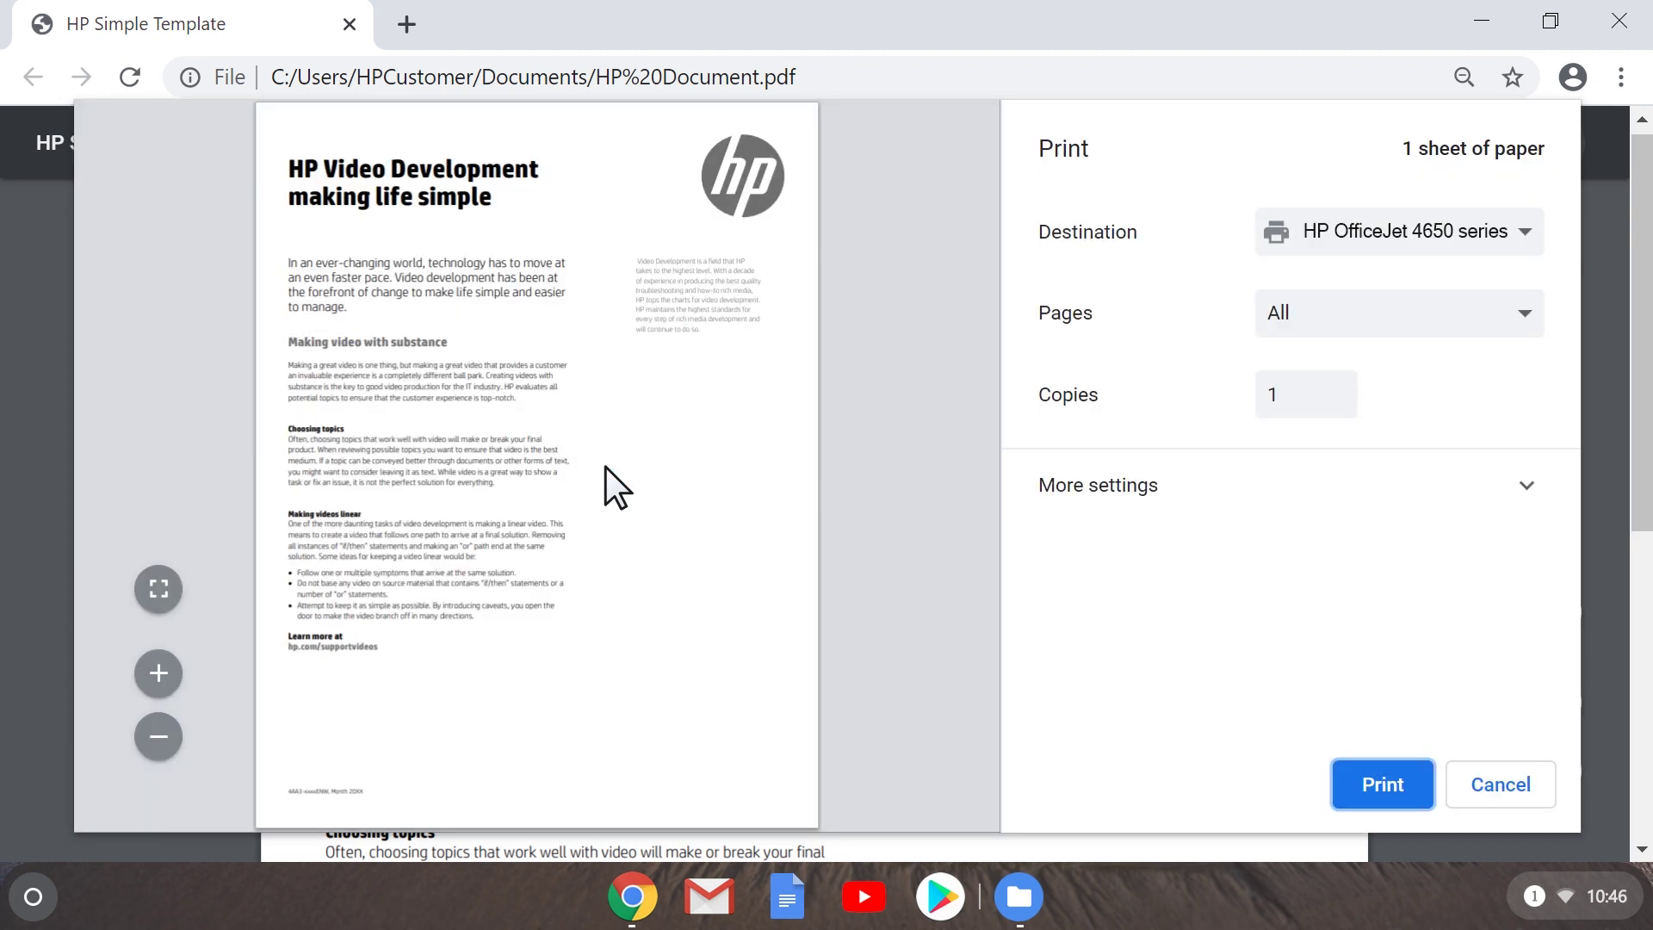